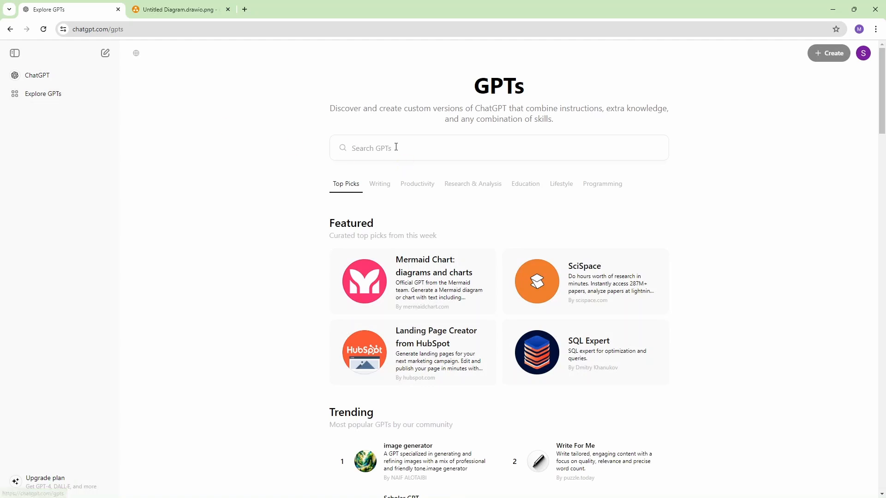
Search the GPTs for "whim" and start a chat with the Whimsical Diagrams GPT.
left_click(396, 147)
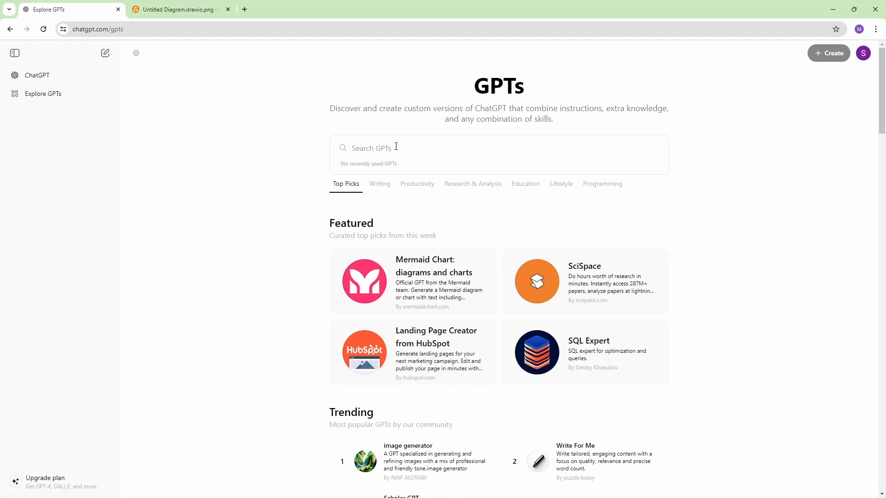
type("whim")
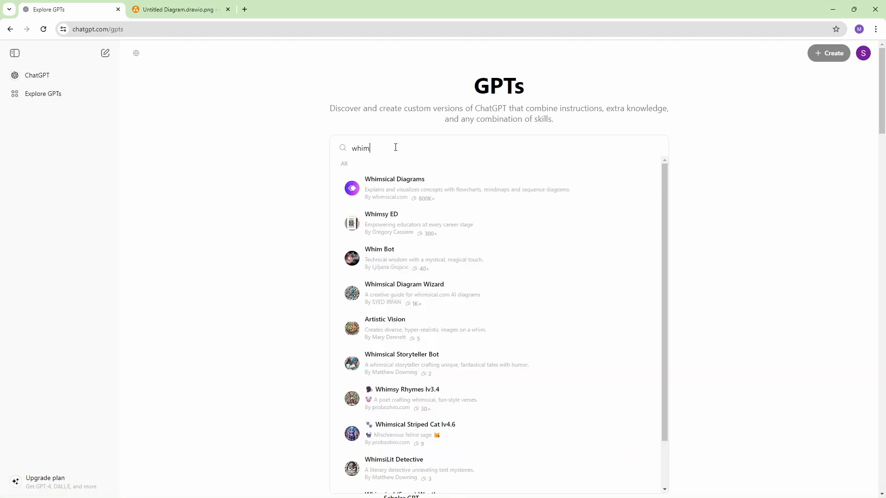
left_click(397, 183)
left_click(420, 471)
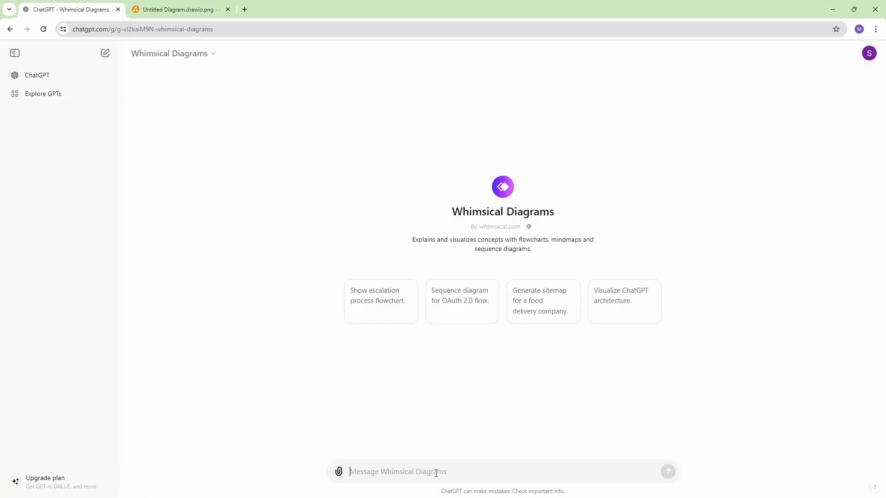
Ask it, as a seasoned academic with 25 years of experience, for a flowchart on writing systematic literature reviews for high impact factor research journals.
type("act as a seasoned academic with 25 years of experience in writing systematic literature reviews for high impact factor research journals. Please create a flowchart on how to write systematic literature reviews for high impact factor research journals")
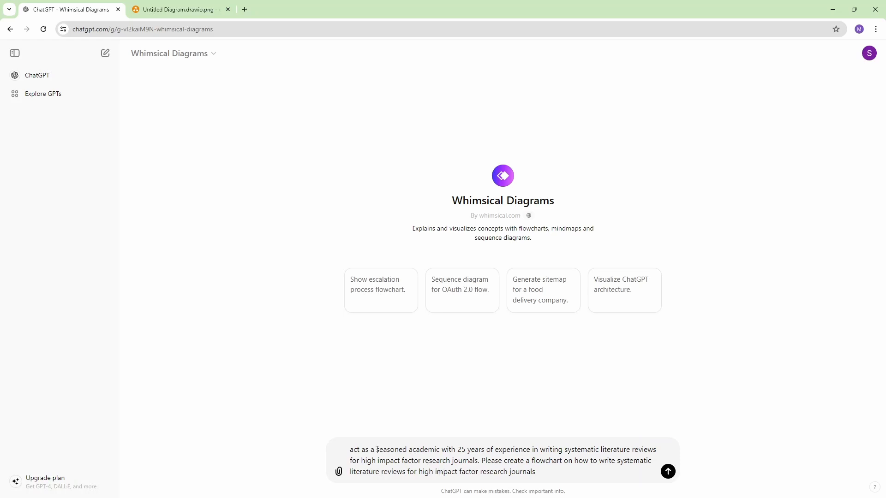
left_click_drag(376, 449, 656, 454)
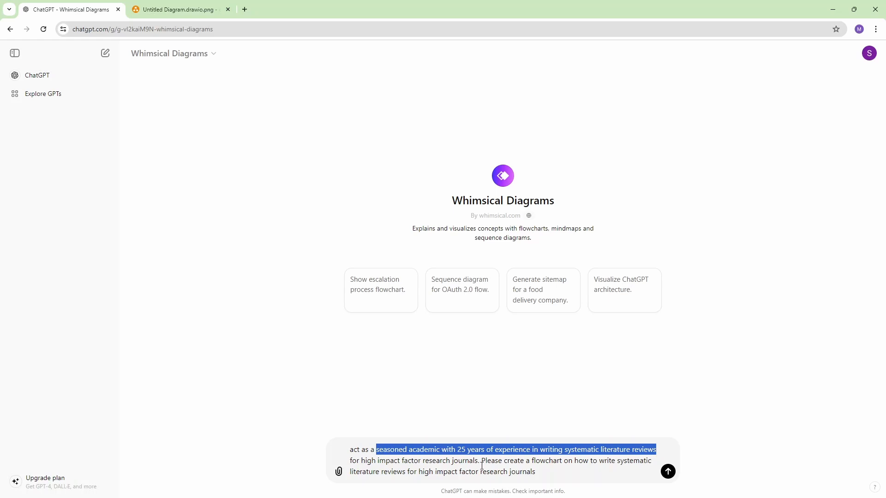
left_click(515, 462)
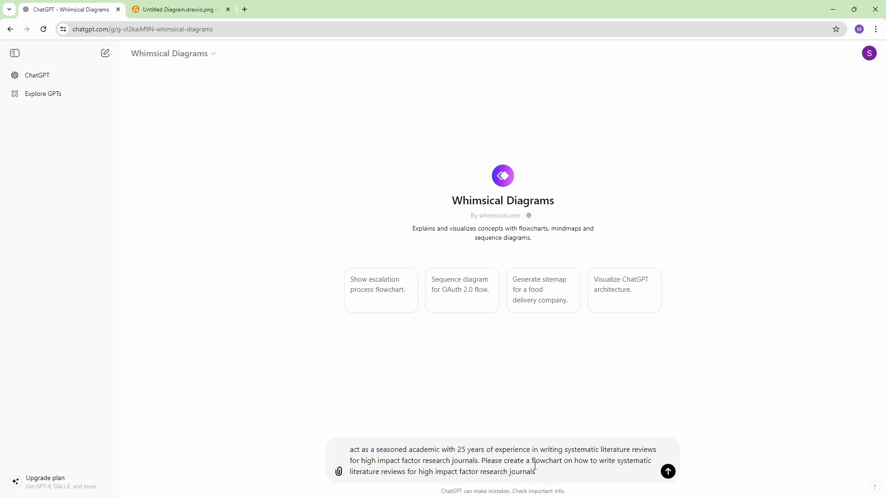
left_click_drag(533, 461, 576, 461)
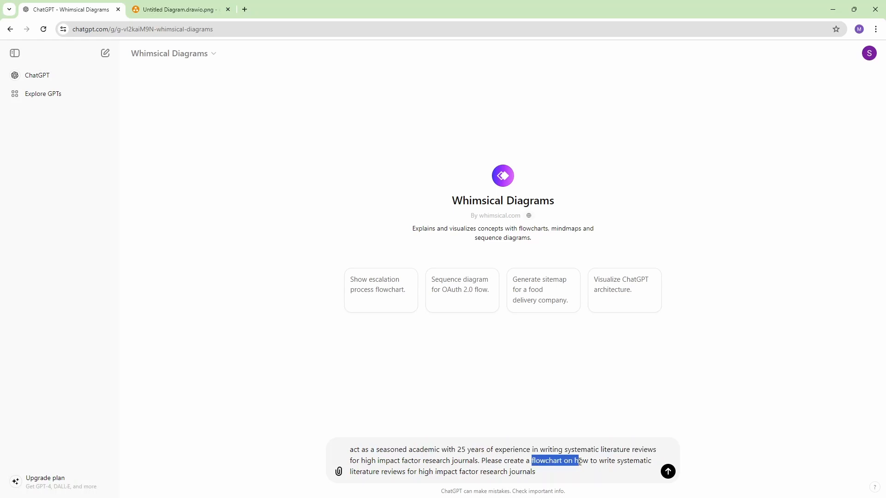
left_click(576, 460)
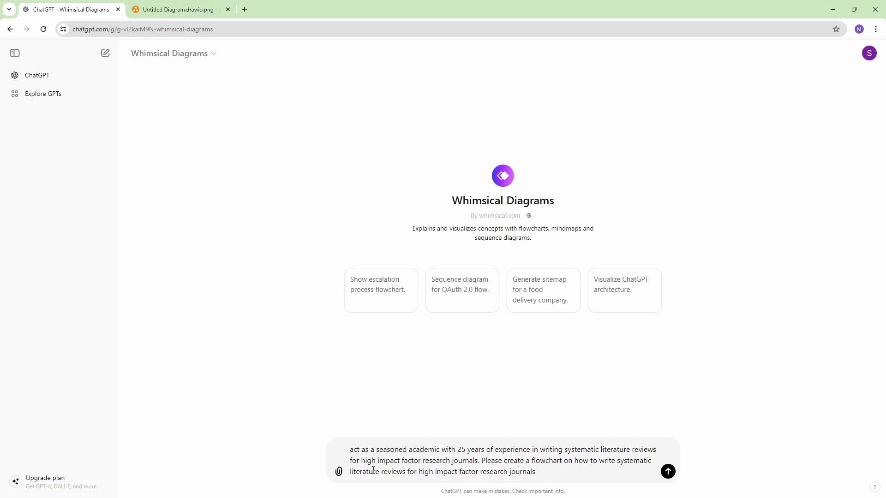
key("Return")
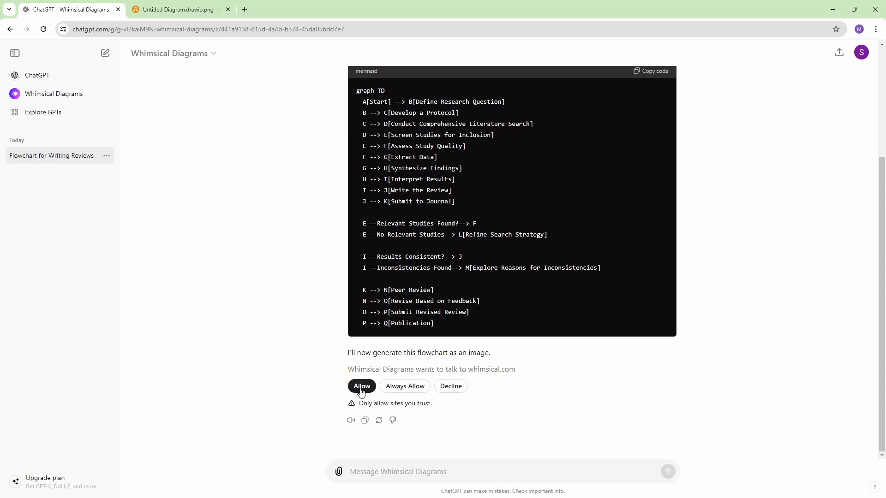
Allow Whimsical Diagrams to talk to whimsical.com and look through the generated flowchart from end to start and back.
left_click(361, 388)
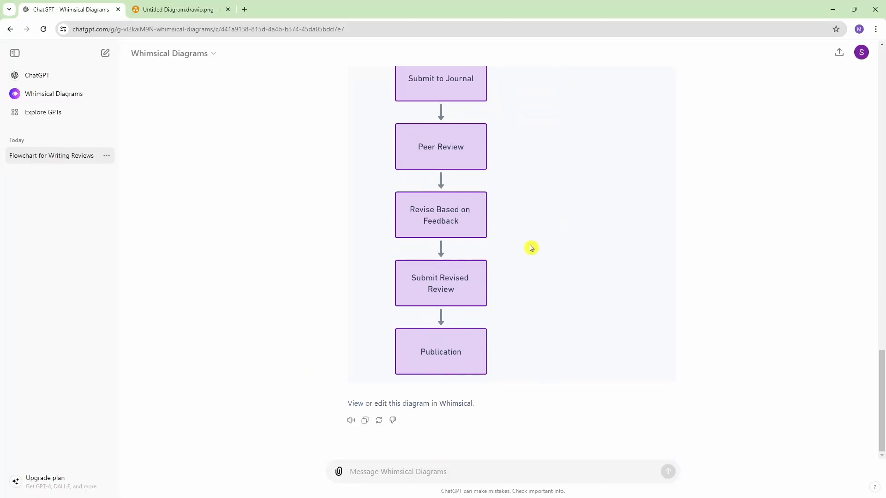
scroll(522, 258, "up", 5)
scroll(514, 266, "up", 6)
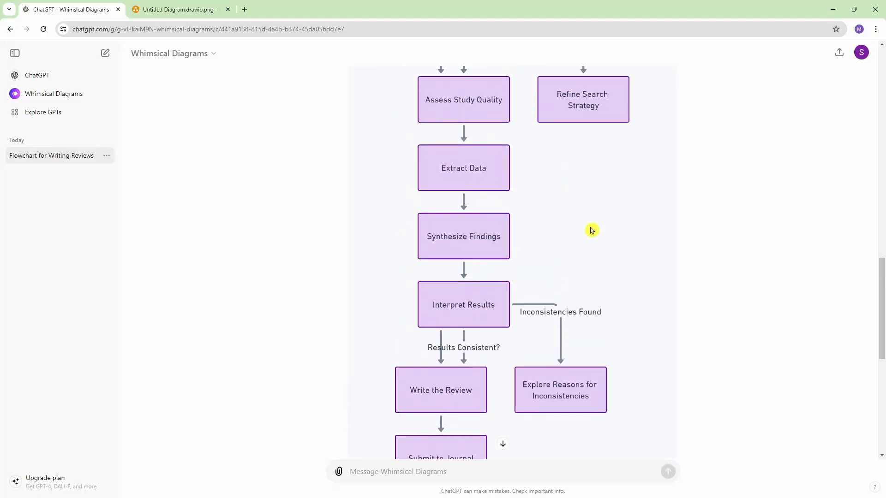
scroll(534, 144, "up", 8)
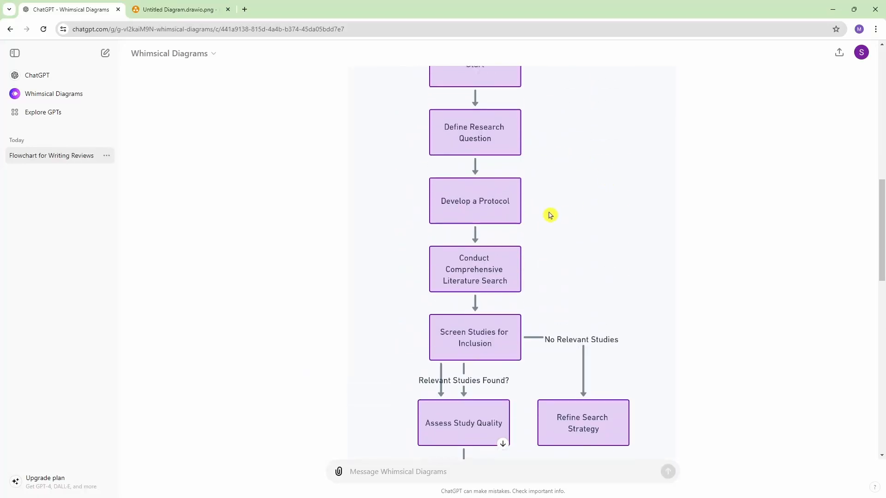
scroll(547, 345, "down", 17)
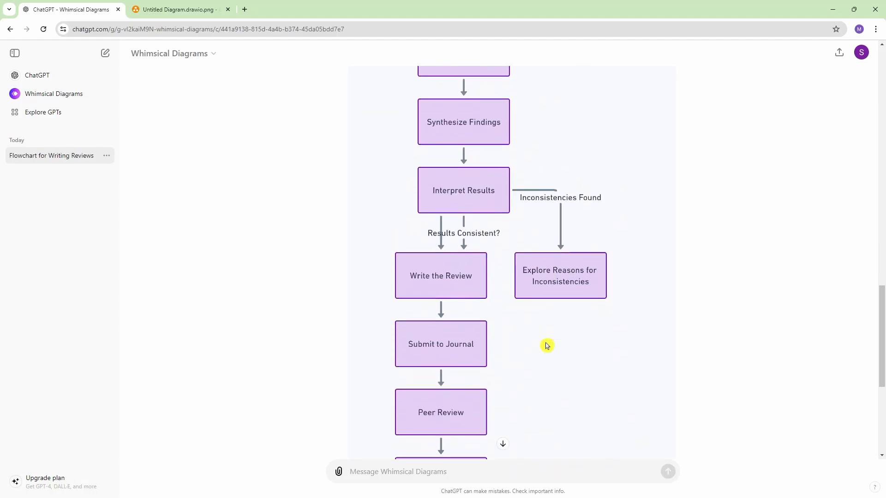
scroll(546, 346, "down", 2)
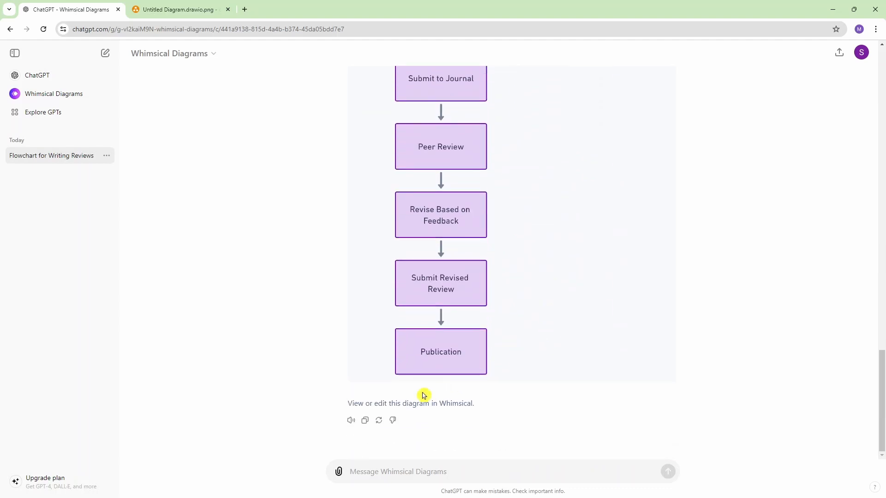
Open the diagram for editing in Whimsical and add an empty box branching sideways from "Develop a Protocol", with another empty box below it.
left_click(390, 410)
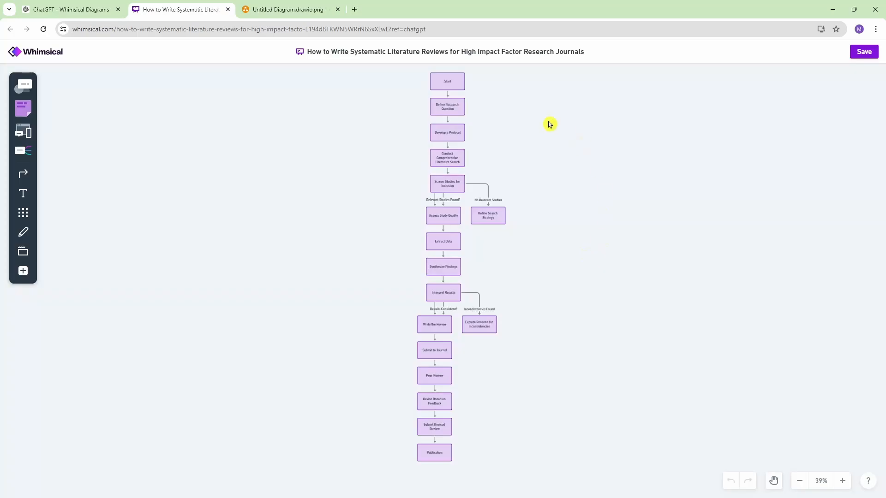
left_click(448, 135)
left_click(488, 133)
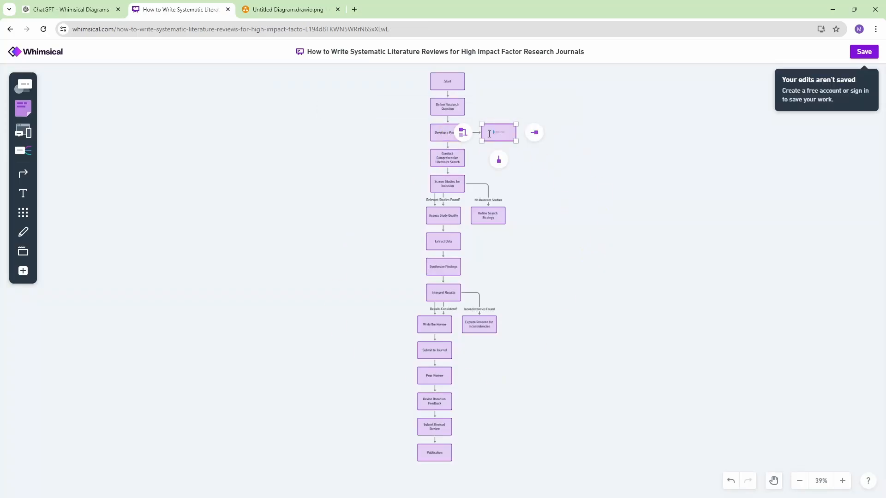
left_click(498, 158)
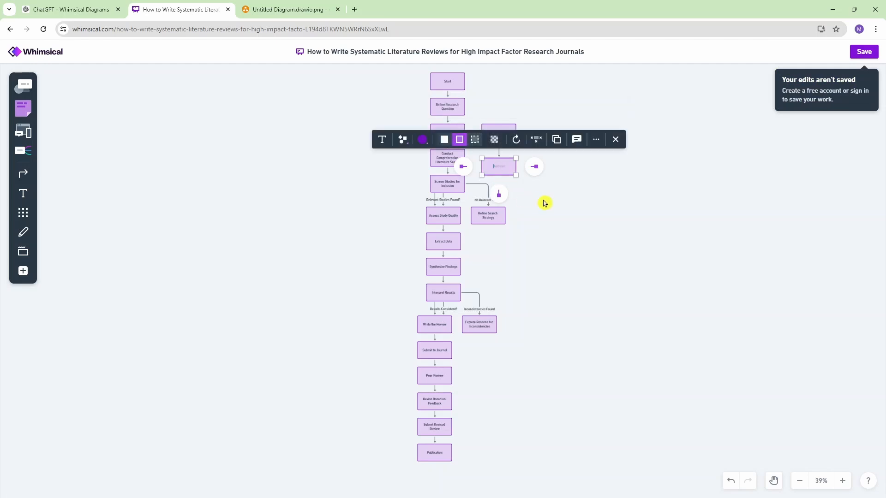
left_click(602, 214)
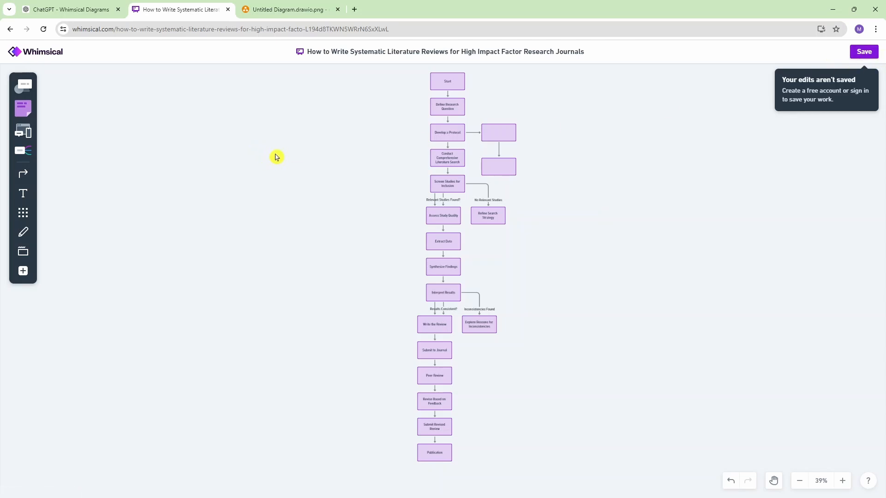
Back in ChatGPT, start a regular chat with the seasoned-academic prompt requesting a systematic literature review flowchart, and skim the answer.
left_click(66, 11)
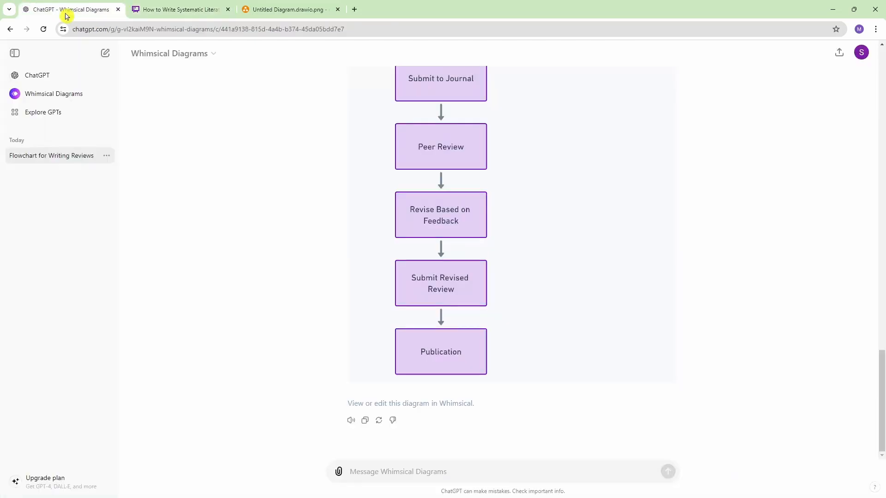
left_click(39, 82)
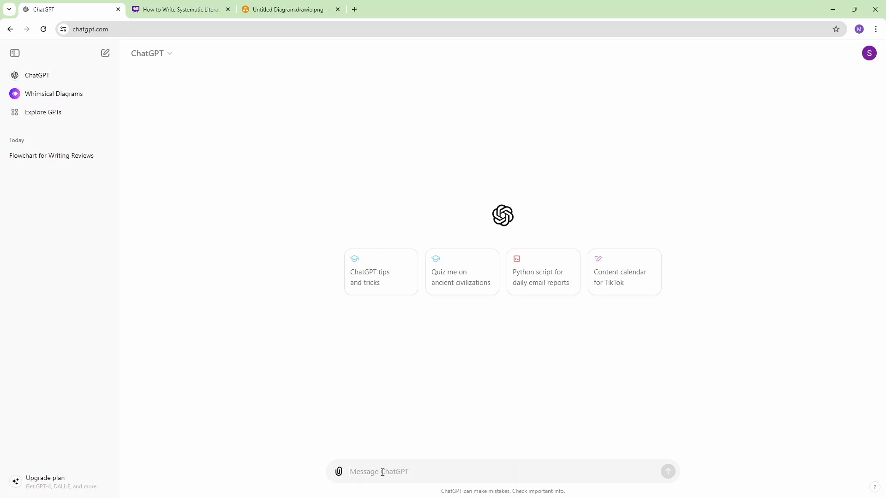
type("act as a seasoned academic with 25 years of experience in writing systematic literature reviews for high impact factor research journals. Please create a flowchart on how to write systematic literature reviews for high impact factor research journals")
key("Return")
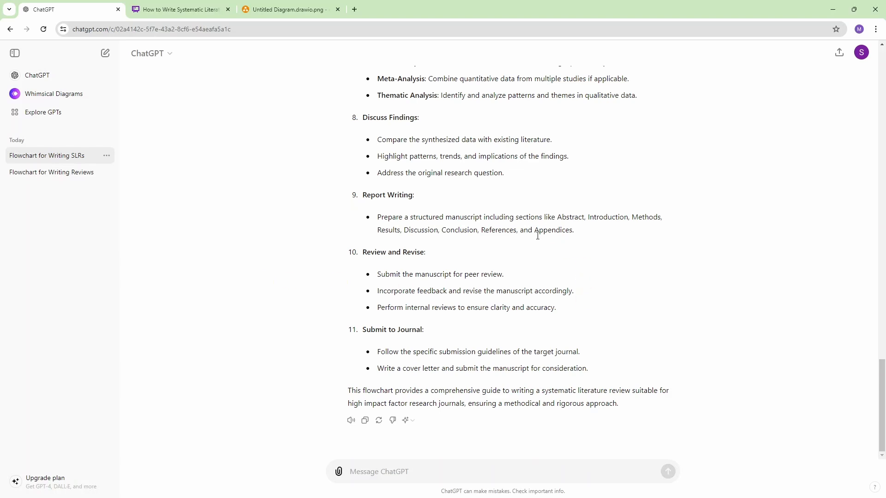
scroll(559, 279, "up", 4)
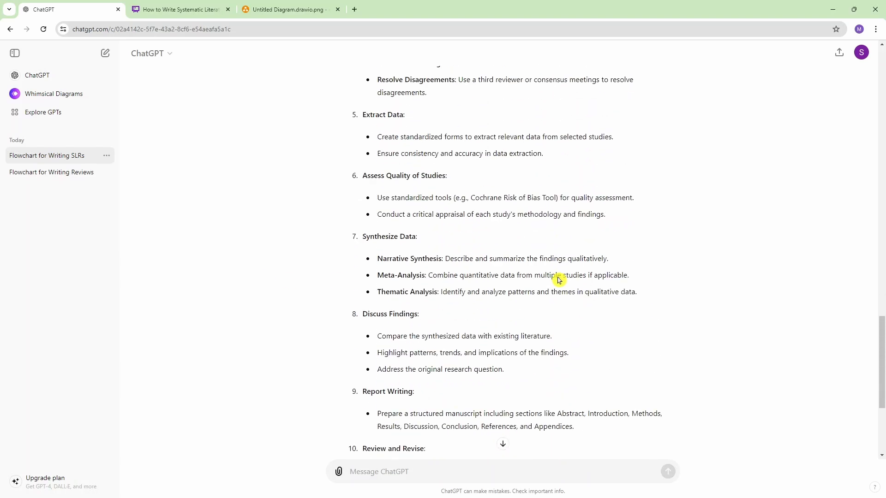
scroll(559, 279, "down", 4)
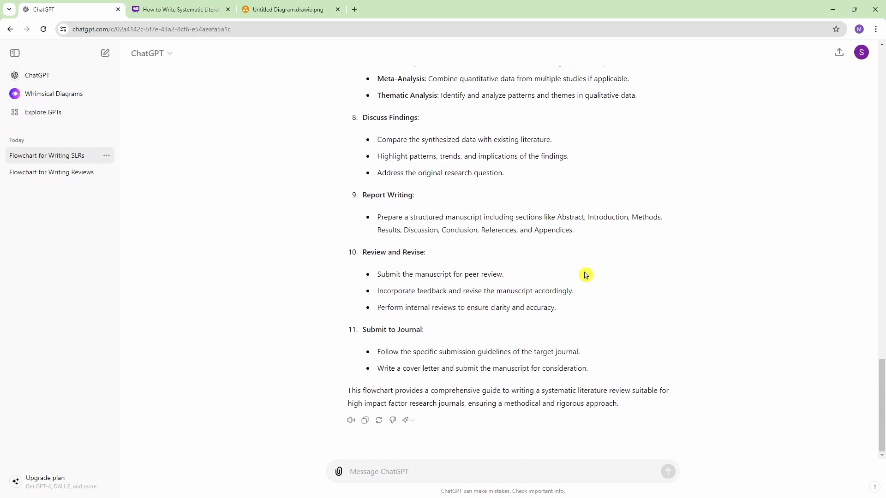
Ask "can you create a mermaid code including the detailed description of each step?" and copy the resulting code.
left_click(284, 394)
type("can you create a mermaid code including the detailed description of each step?")
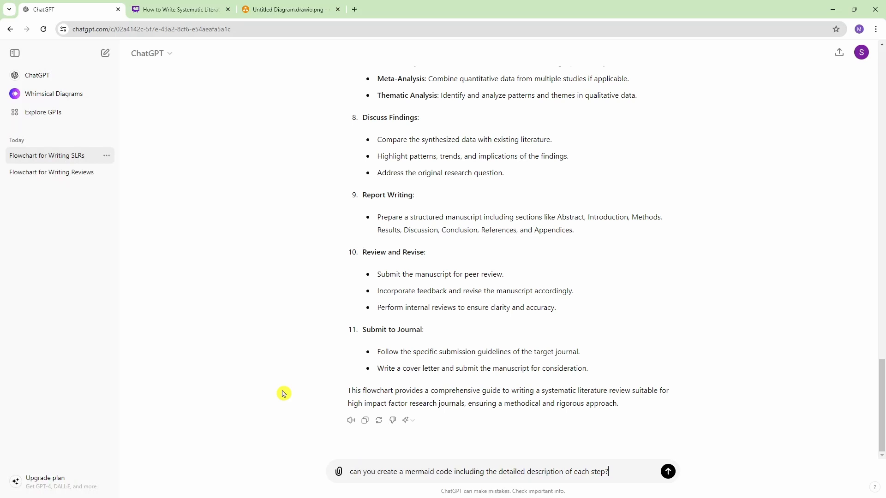
key("Return")
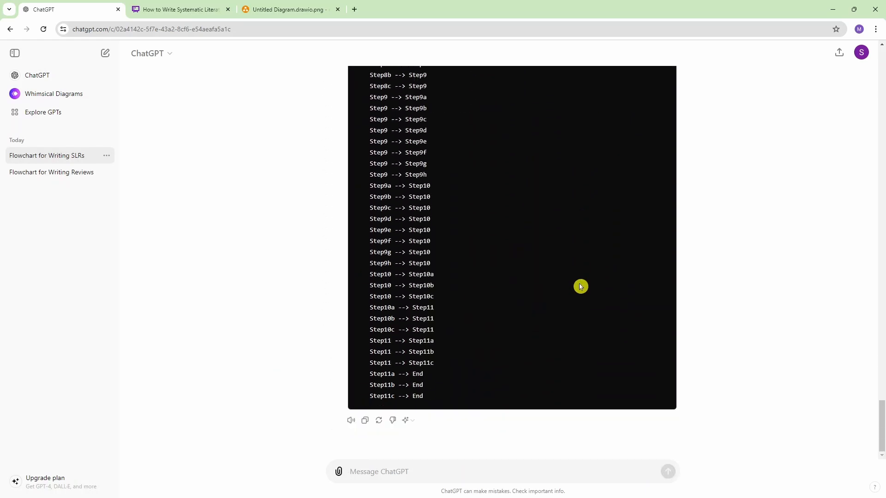
scroll(580, 287, "up", 20)
left_click(654, 238)
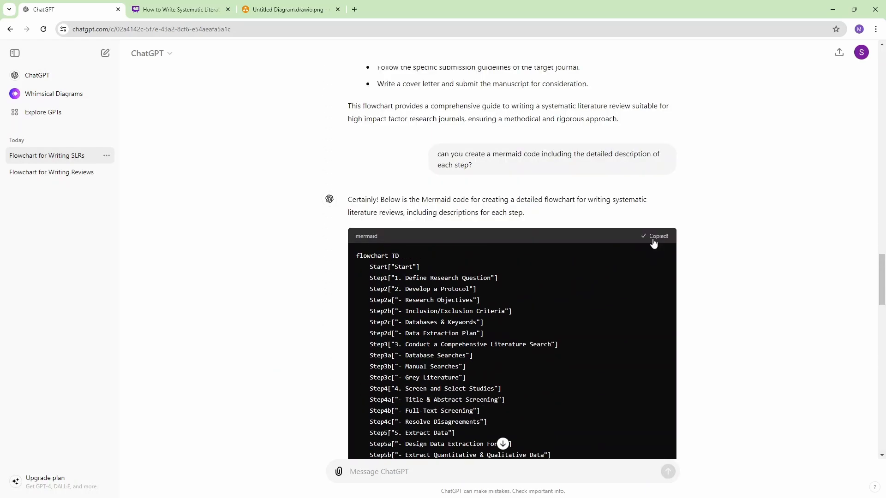
Switch to draw.io, insert the copied Mermaid code as a diagram in place of the sample code, and look through the flowchart.
left_click(264, 9)
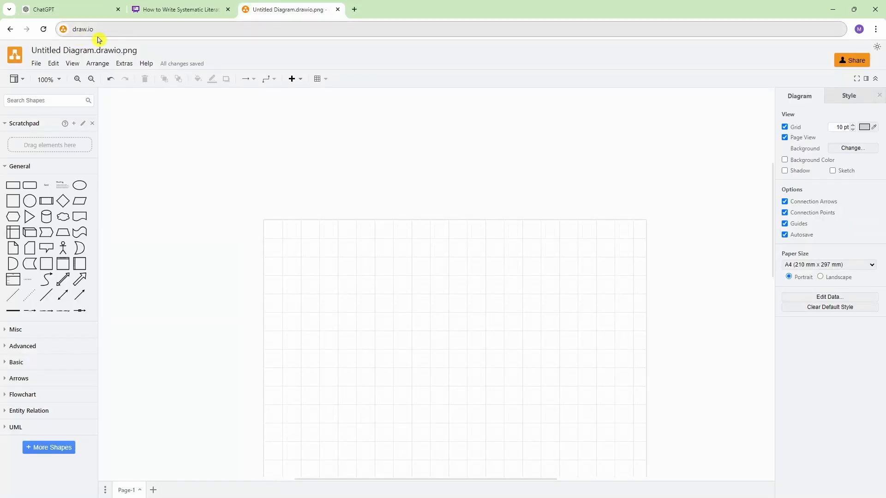
left_click(97, 65)
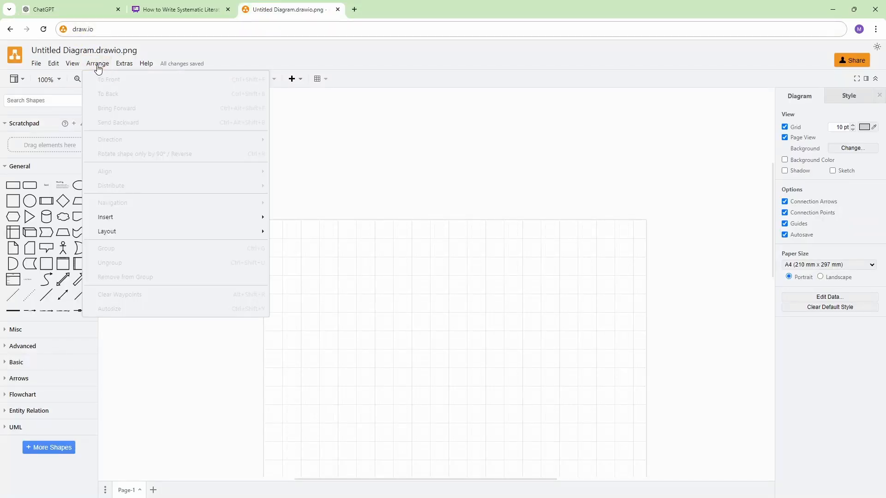
mouse_move(170, 223)
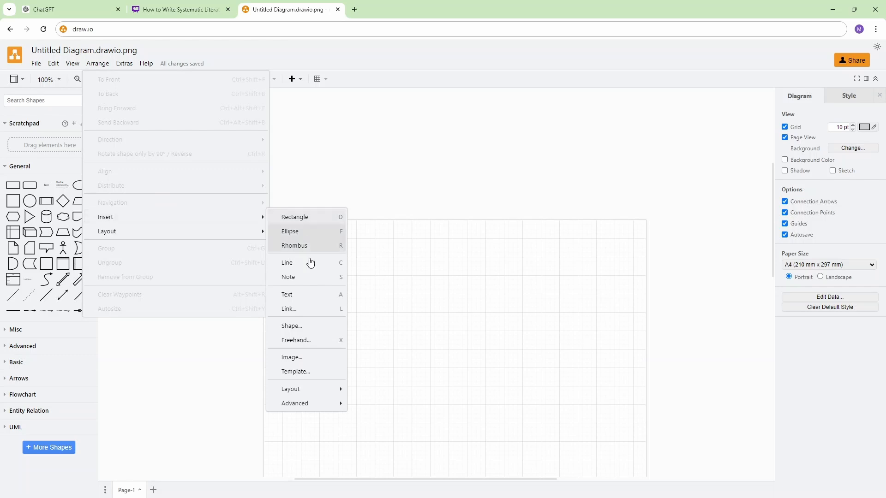
mouse_move(312, 406)
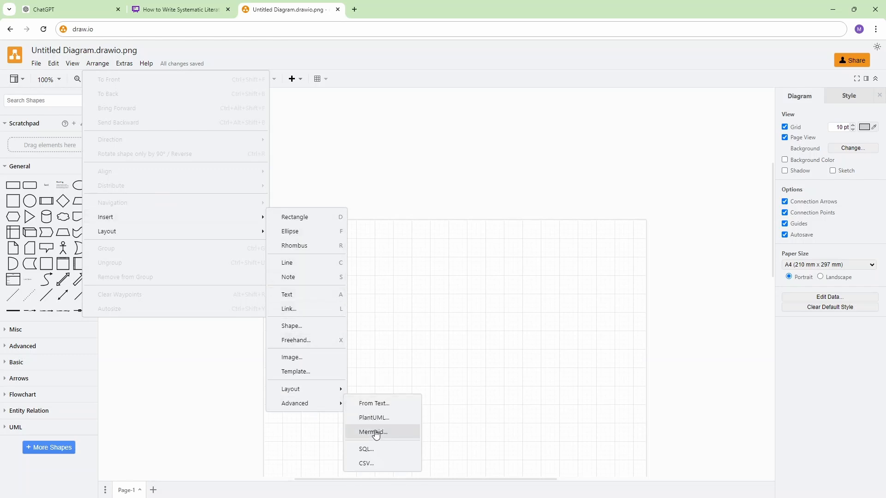
left_click(397, 436)
left_click_drag(352, 197, 325, 143)
key("BackSpace")
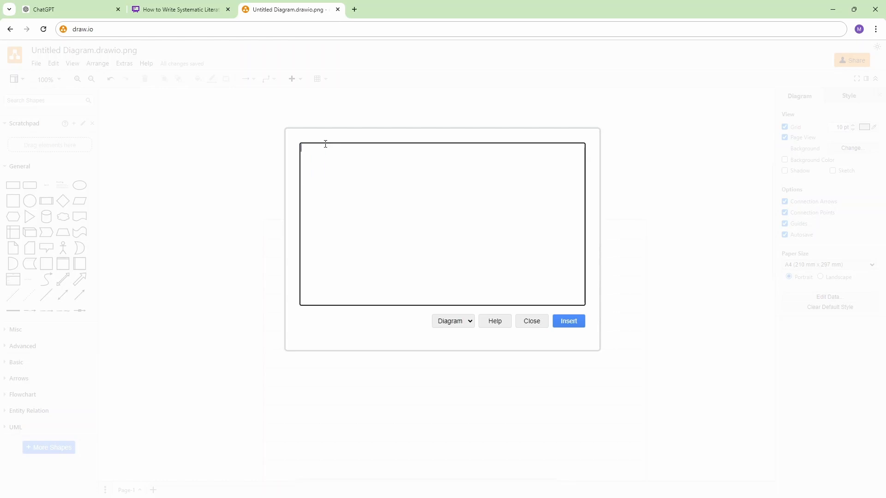
key("ctrl+v")
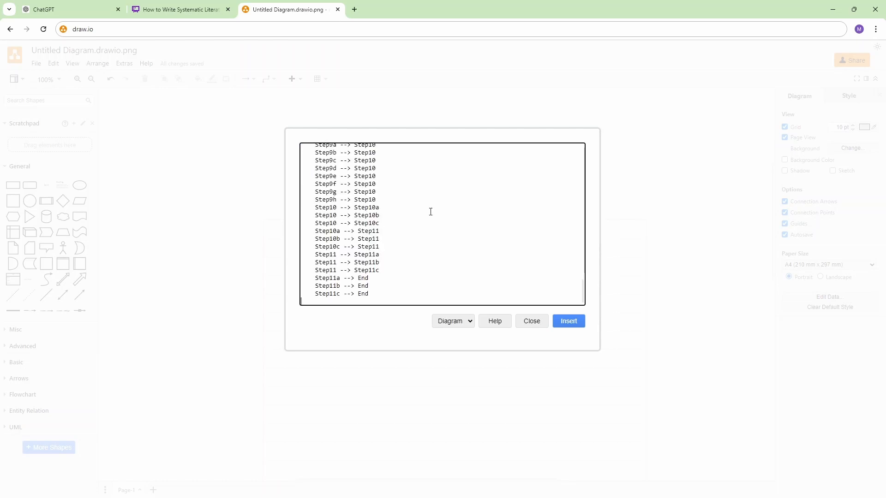
left_click(571, 325)
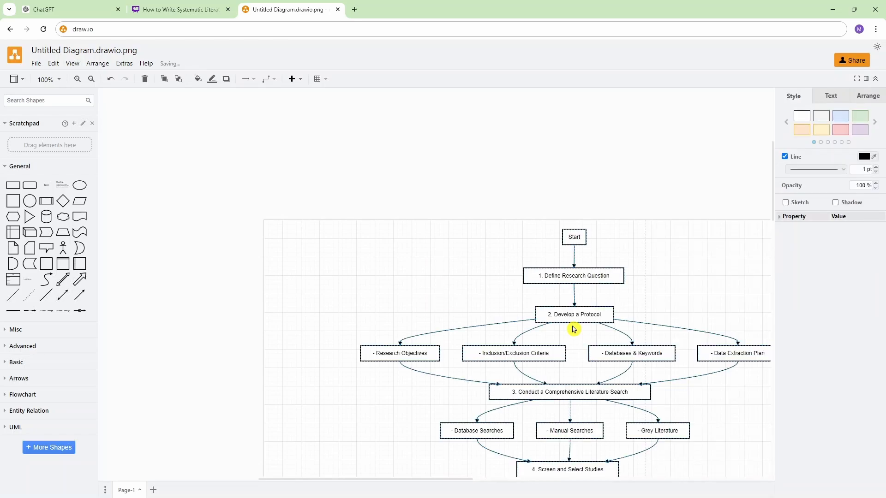
scroll(461, 275, "down", 1)
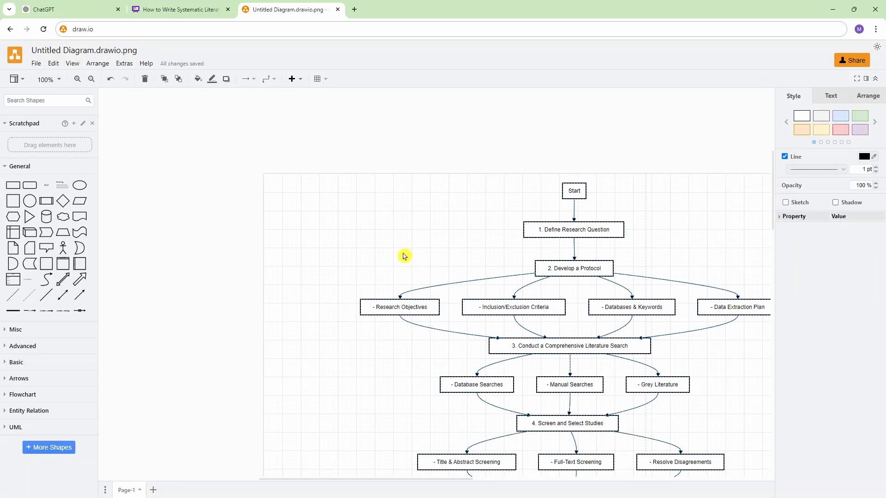
scroll(404, 256, "down", 3)
scroll(404, 256, "down", 2)
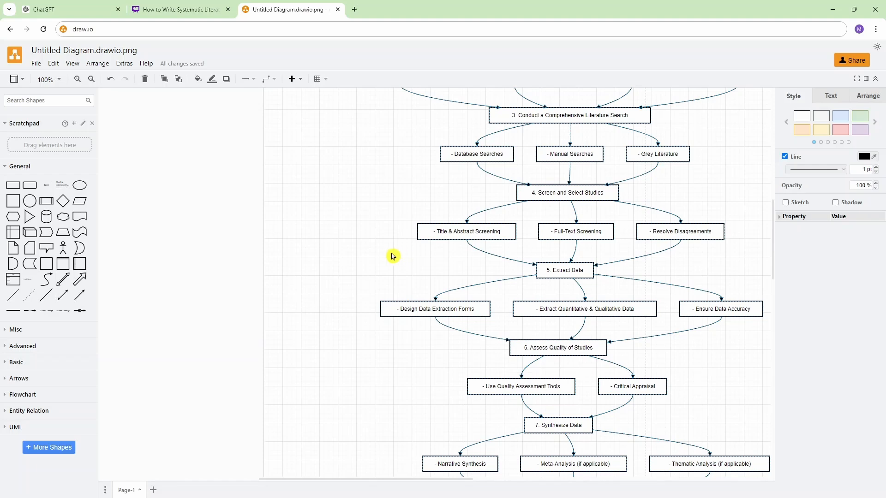
Apply the light orange preset style to the "1. Define Research Question" box in the flowchart.
scroll(392, 255, "down", 5)
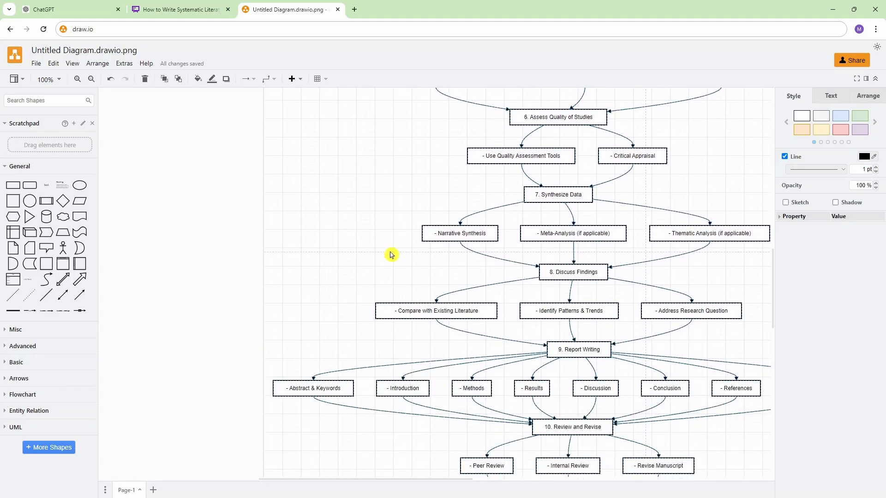
scroll(391, 256, "down", 2)
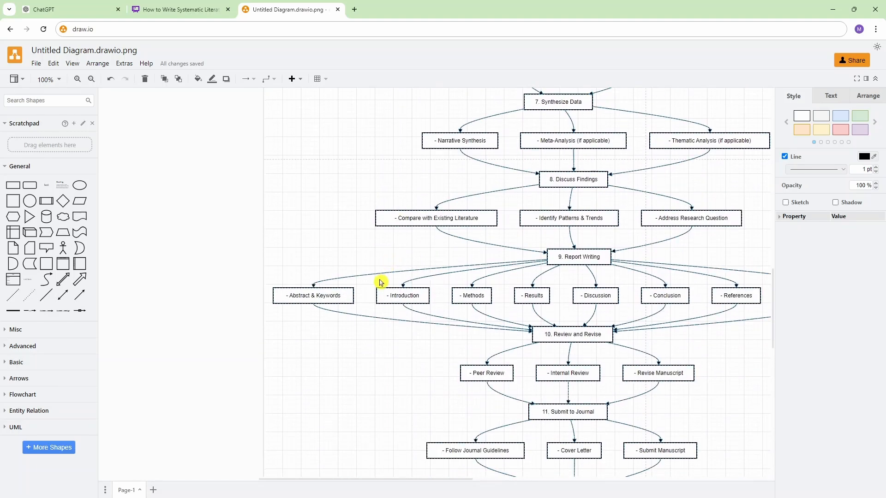
scroll(381, 283, "down", 2)
scroll(381, 283, "up", 15)
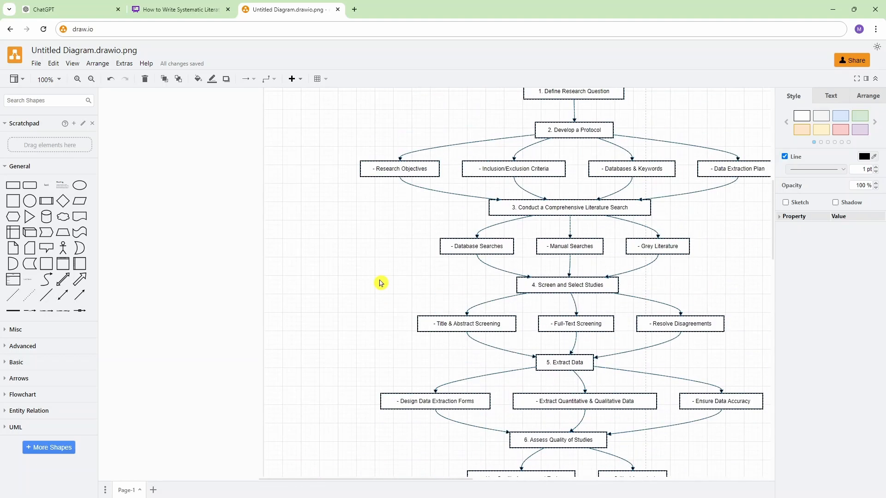
left_click(590, 275)
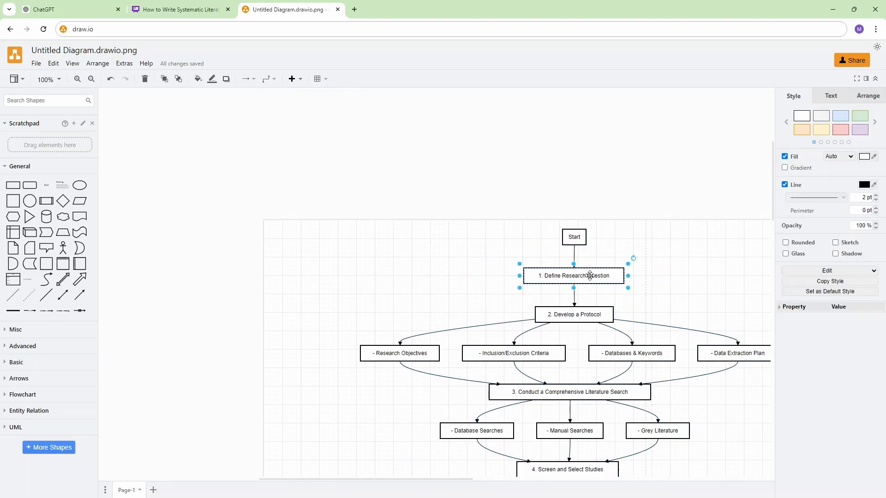
left_click(810, 131)
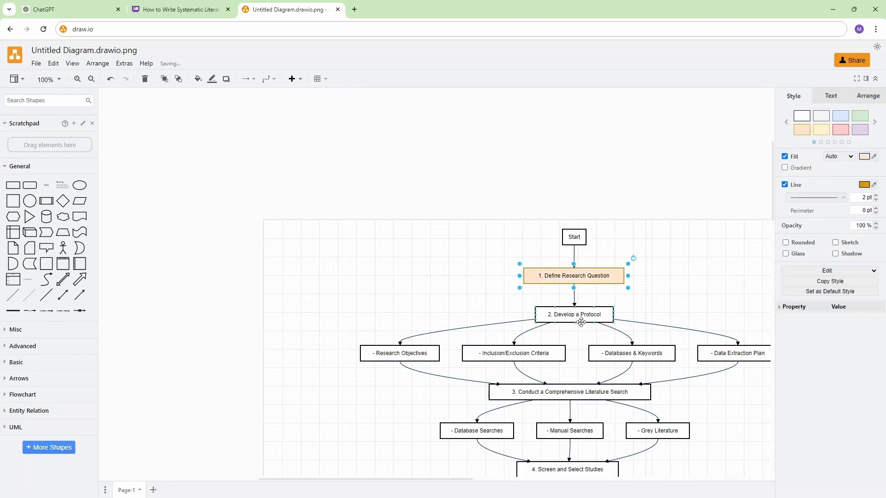
left_click(611, 315)
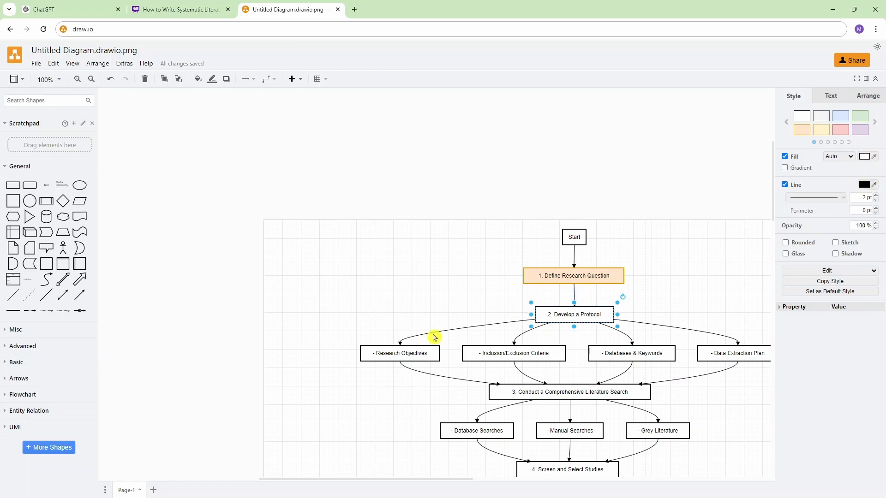
left_click(422, 274)
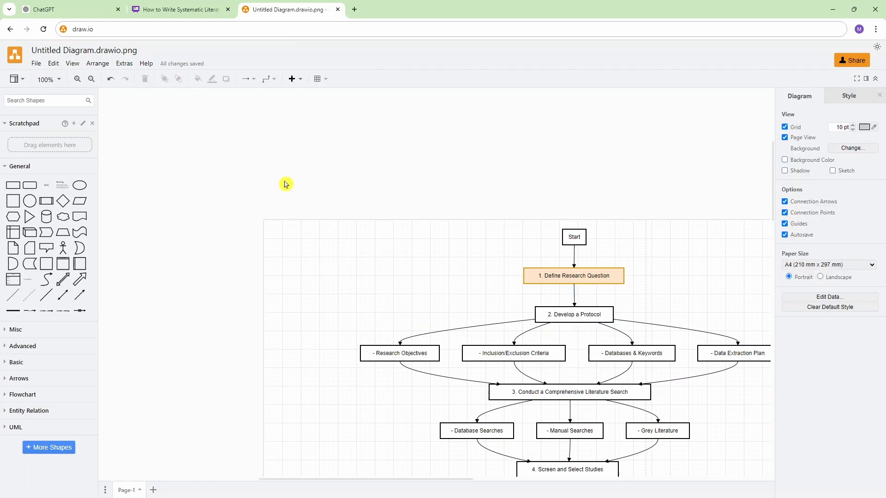
left_click(36, 64)
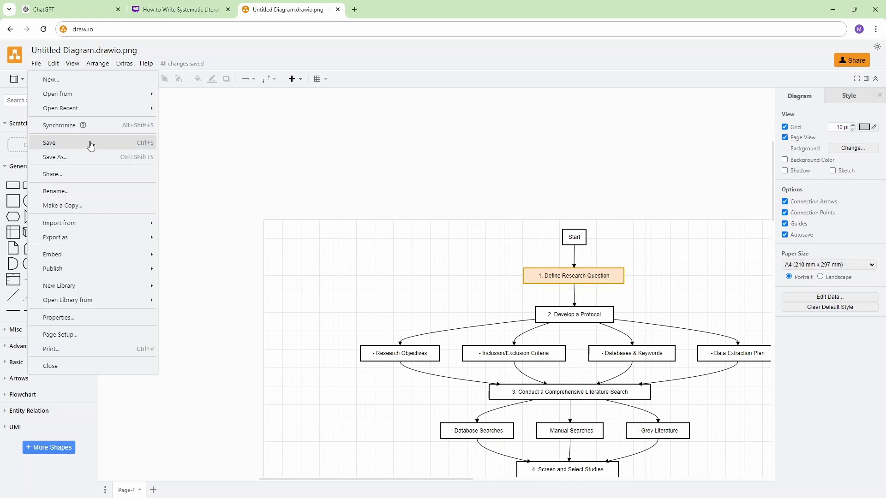
left_click(338, 276)
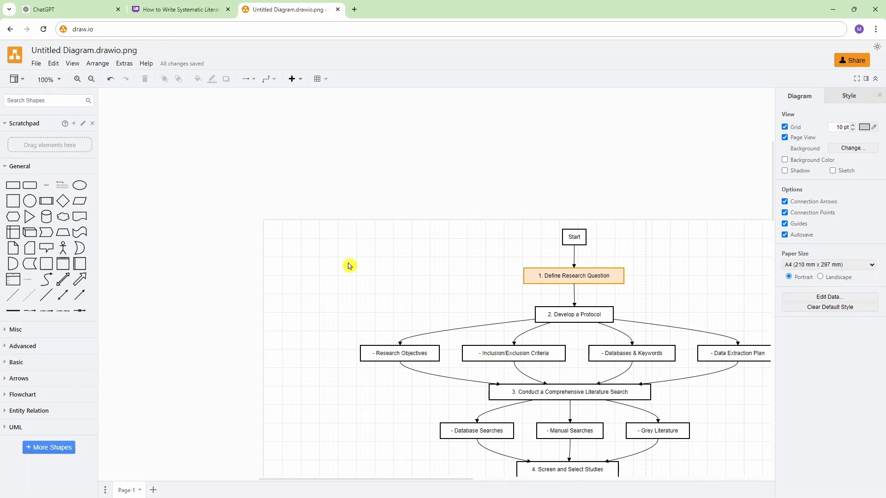
Review the Mermaid code in ChatGPT and the flowchart in Whimsical, and return to draw.io to look over the flowchart there.
left_click(69, 7)
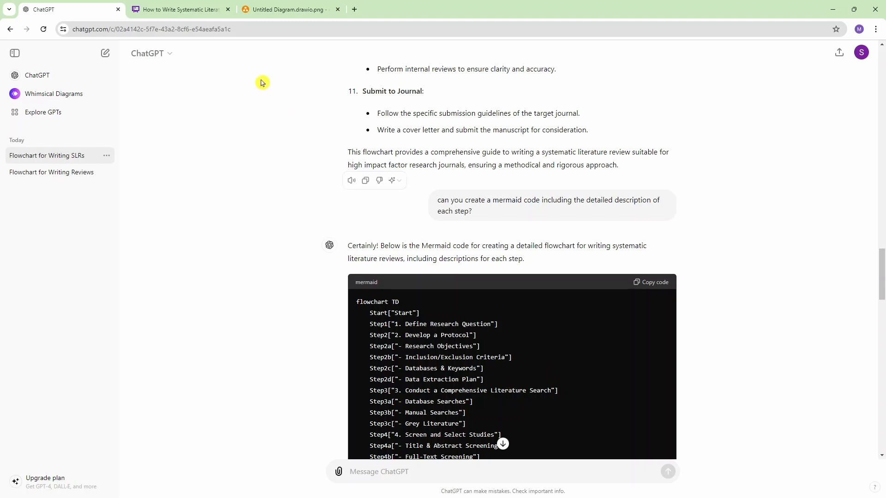
left_click(208, 11)
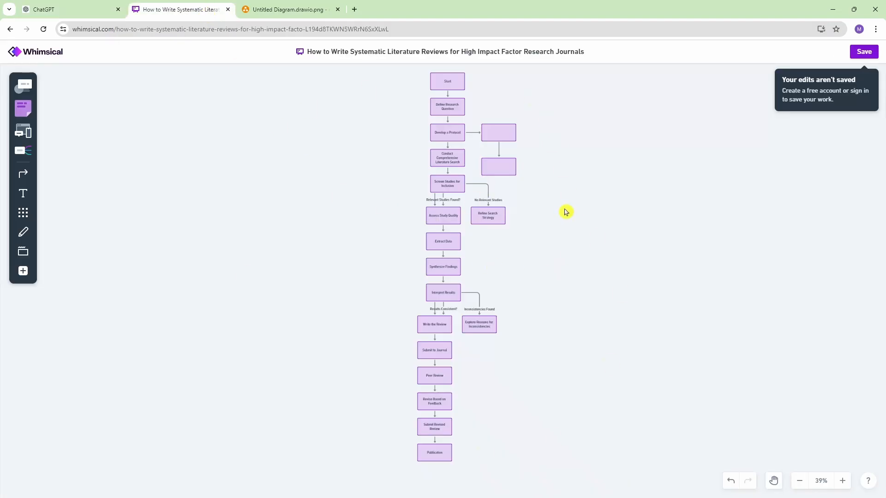
left_click(282, 17)
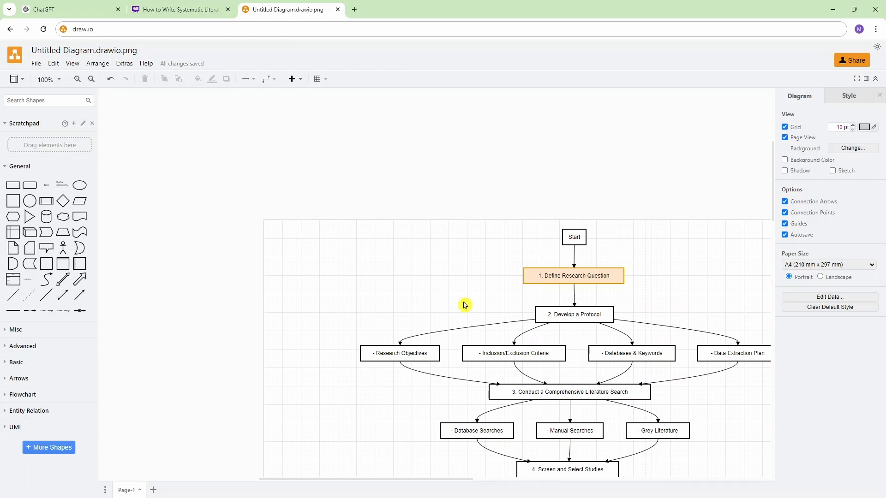
scroll(478, 403, "down", 2)
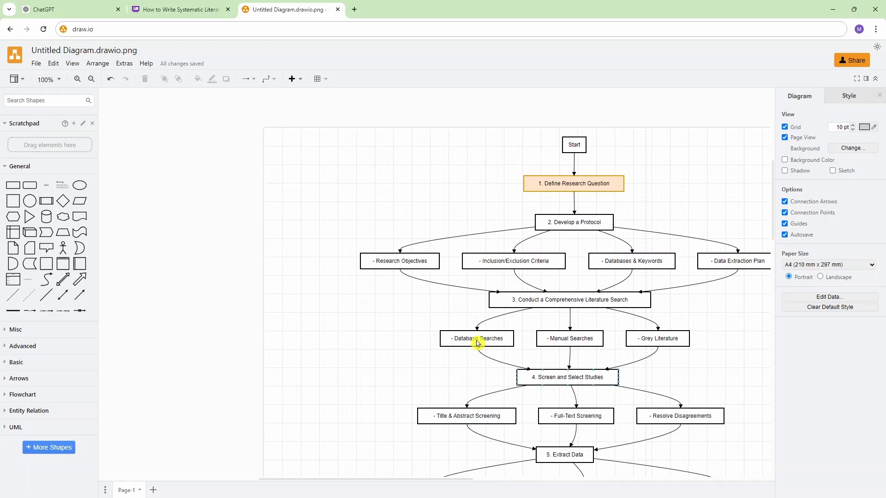